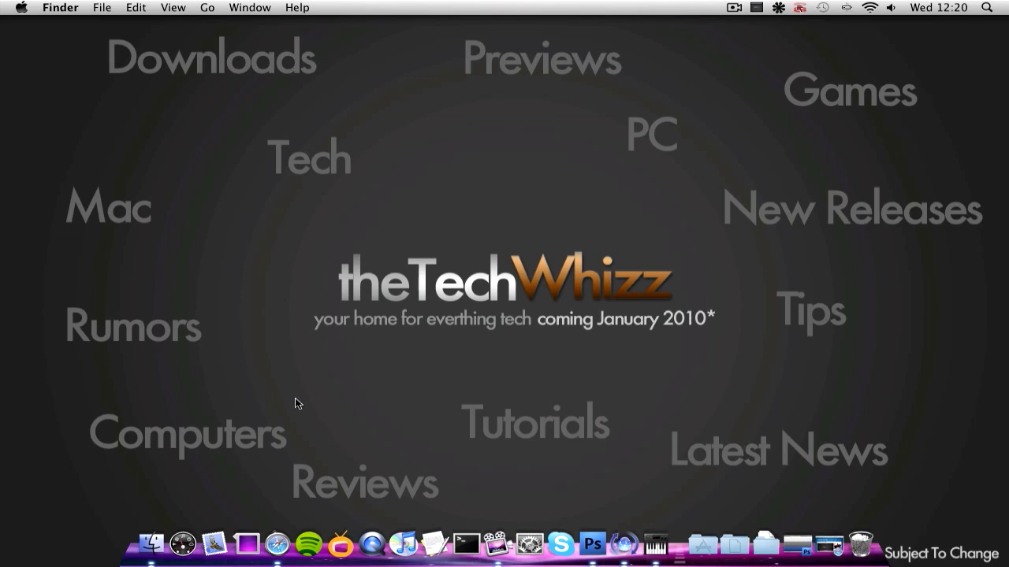
# Bring Safari back and search Google for 'sounflower' in a new tab
pyautogui.click(829, 544)
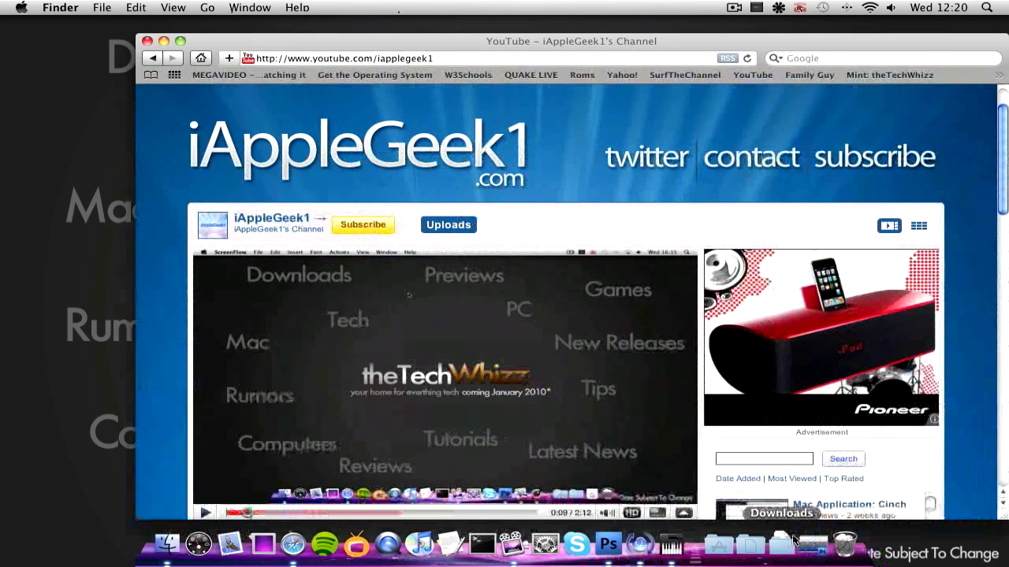
pyautogui.press('super+t')
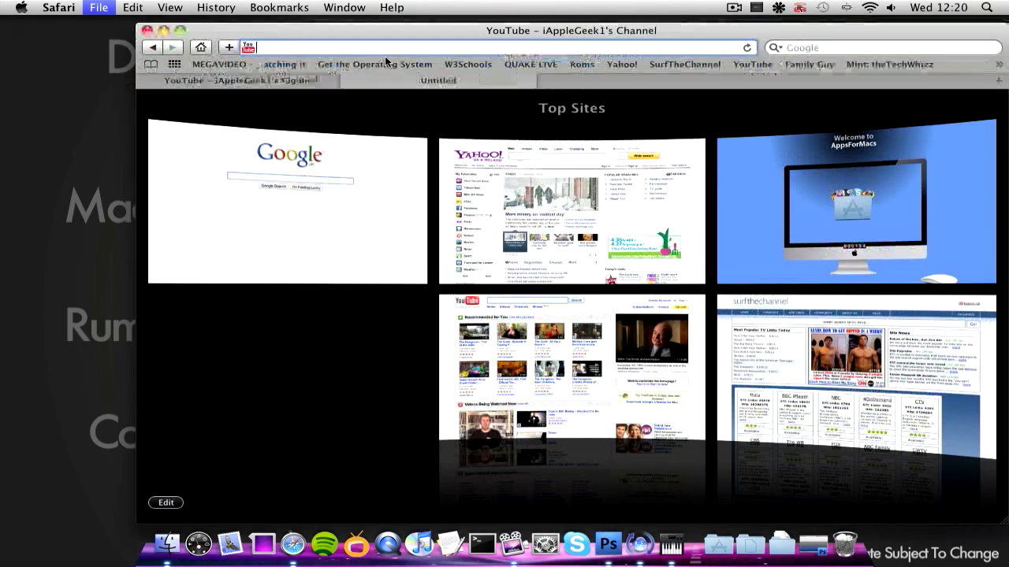
pyautogui.moveTo(439, 30); pyautogui.dragTo(377, 32)
pyautogui.click(290, 132)
pyautogui.write('soubd')
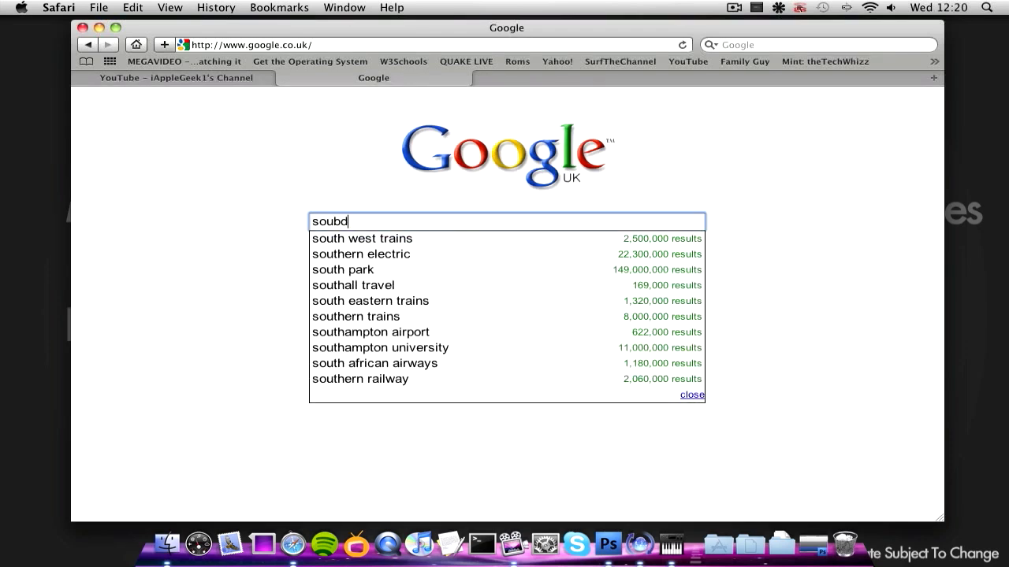
pyautogui.press('BackSpace')
pyautogui.write('nflower')
pyautogui.press('Return')
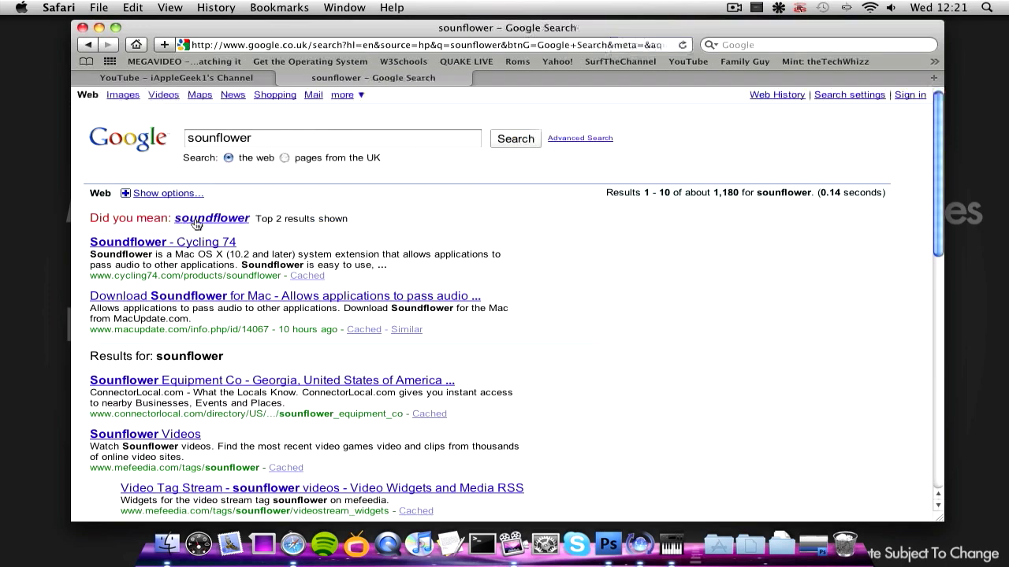
# Accept the 'soundflower' spelling and open the Download Soundflower for Mac page
pyautogui.click(197, 182)
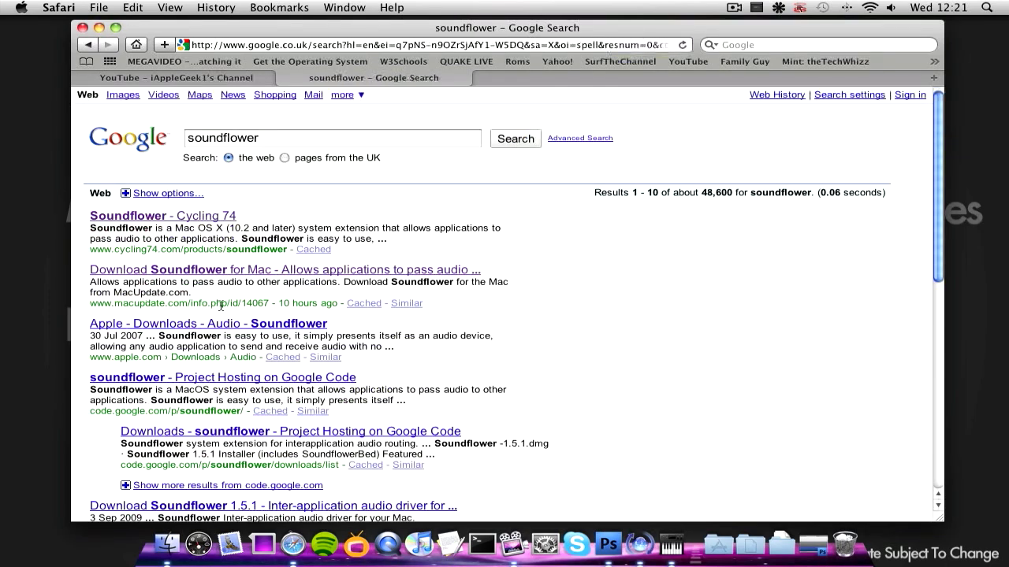
pyautogui.moveTo(217, 304); pyautogui.dragTo(124, 301)
pyautogui.moveTo(199, 251); pyautogui.dragTo(141, 250)
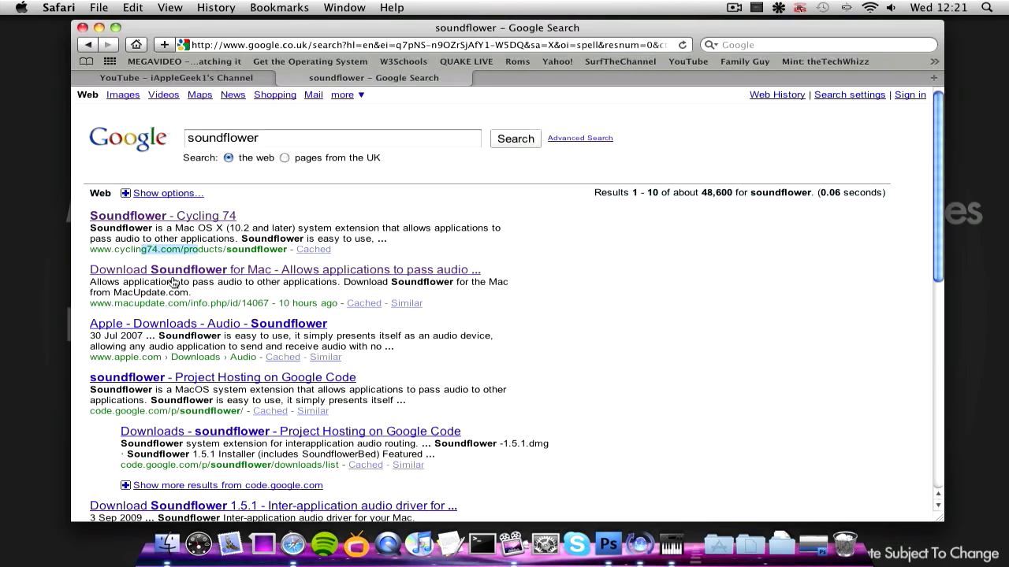
pyautogui.click(237, 271)
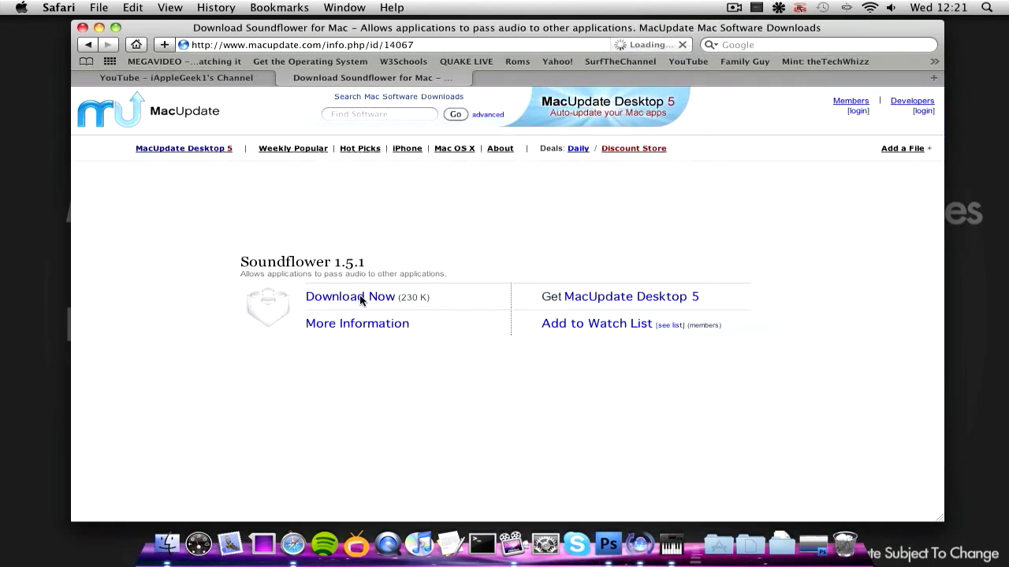
# Search Google for 'audacity' in another new tab, then return to the YouTube tab
pyautogui.click(933, 78)
pyautogui.click(214, 201)
pyautogui.write('audacity')
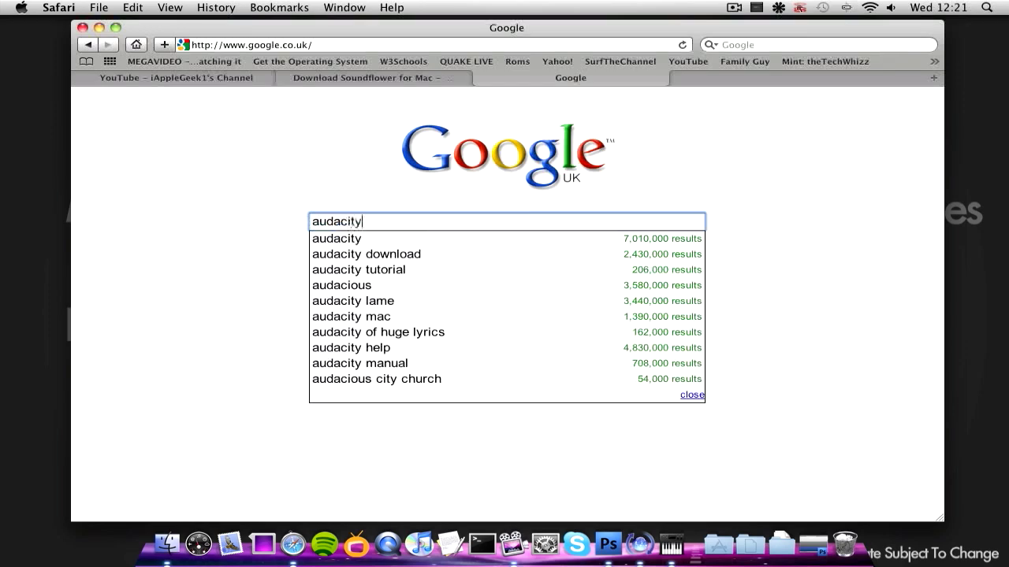
pyautogui.press('Return')
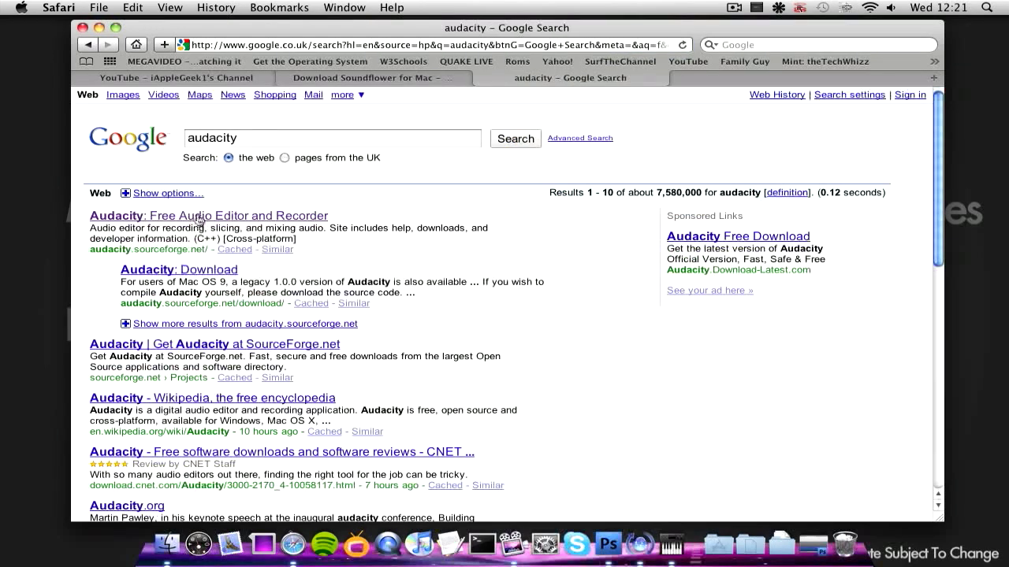
pyautogui.click(223, 78)
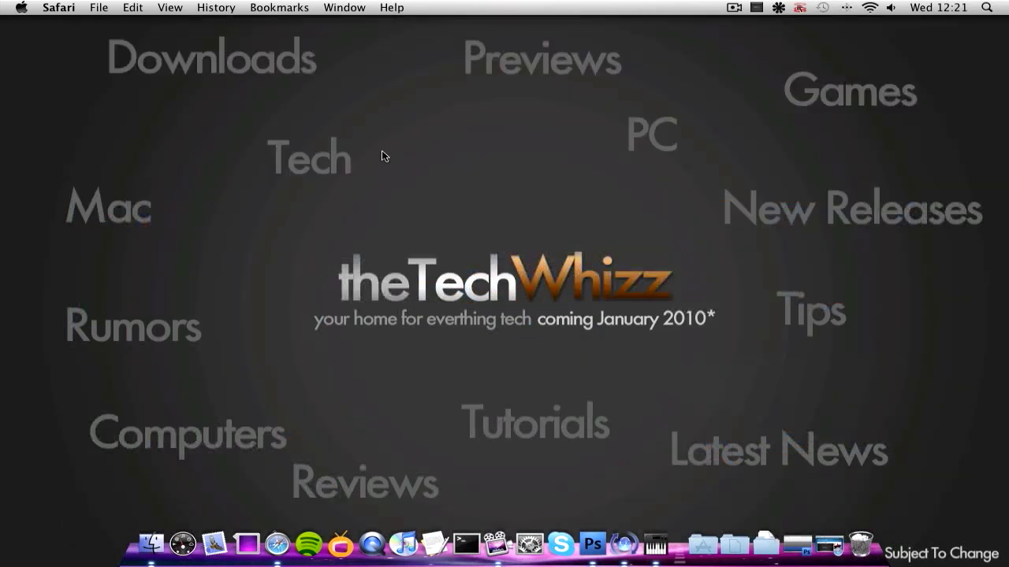
pyautogui.click(776, 10)
pyautogui.click(777, 9)
pyautogui.click(776, 9)
pyautogui.moveTo(822, 95)
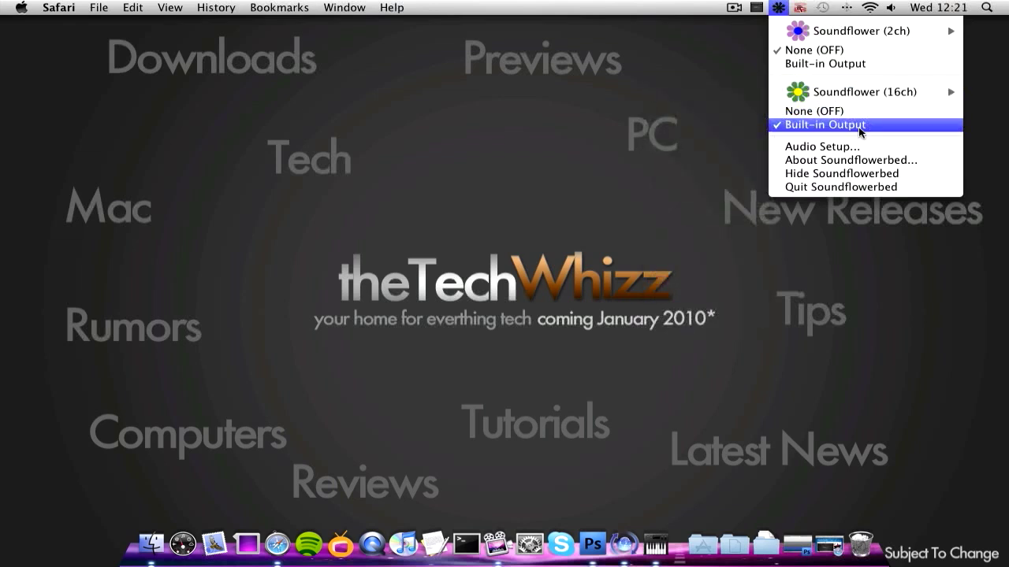
pyautogui.click(228, 113)
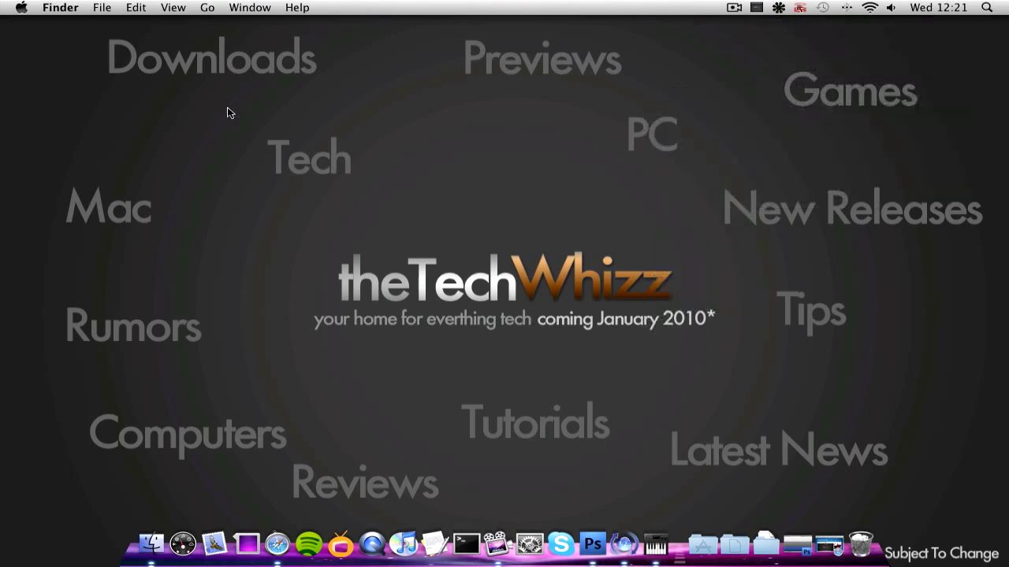
# Launch Audacity through Spotlight and dismiss its welcome message
pyautogui.press('super+space')
pyautogui.write('au')
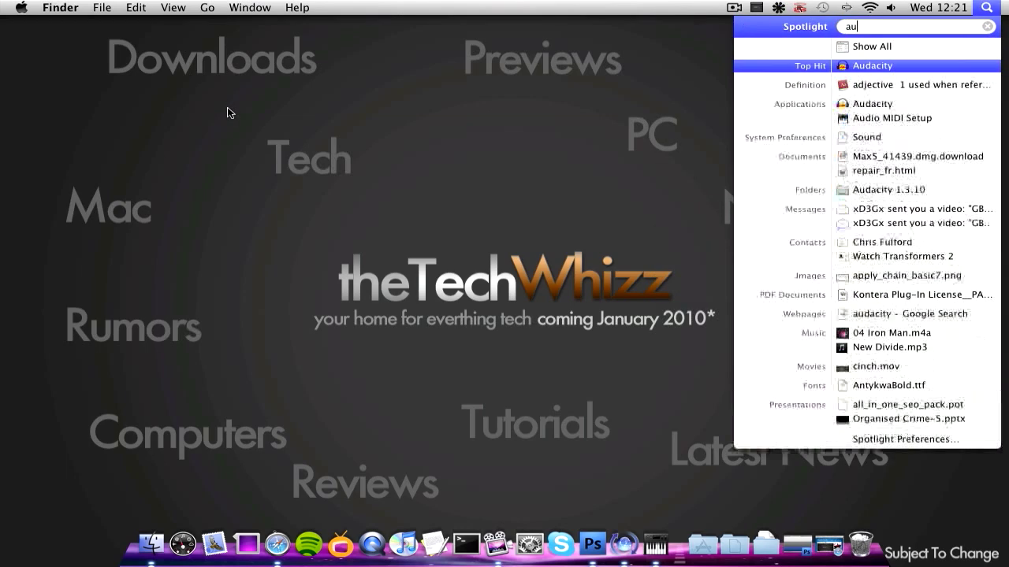
pyautogui.press('Return')
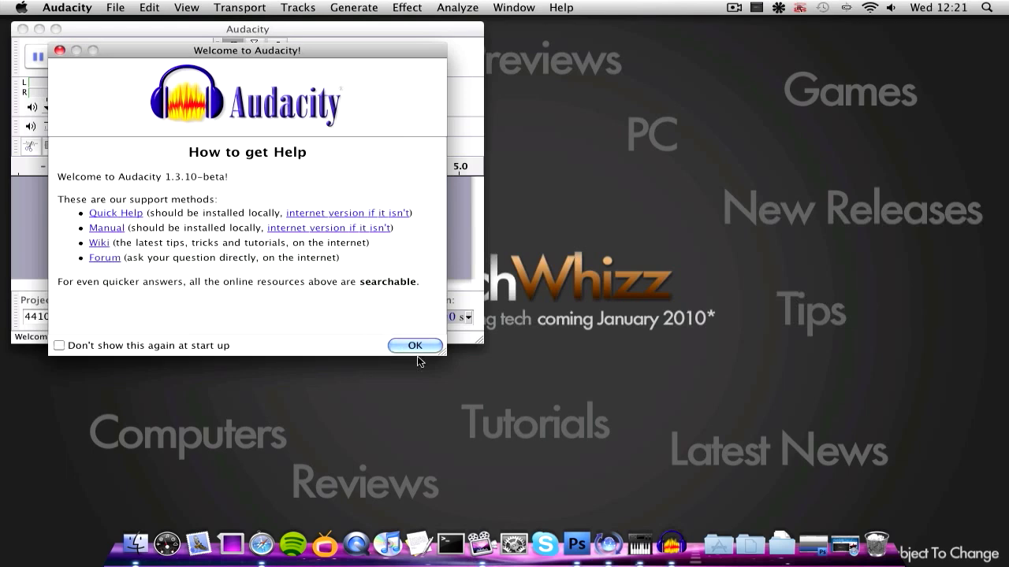
pyautogui.click(409, 345)
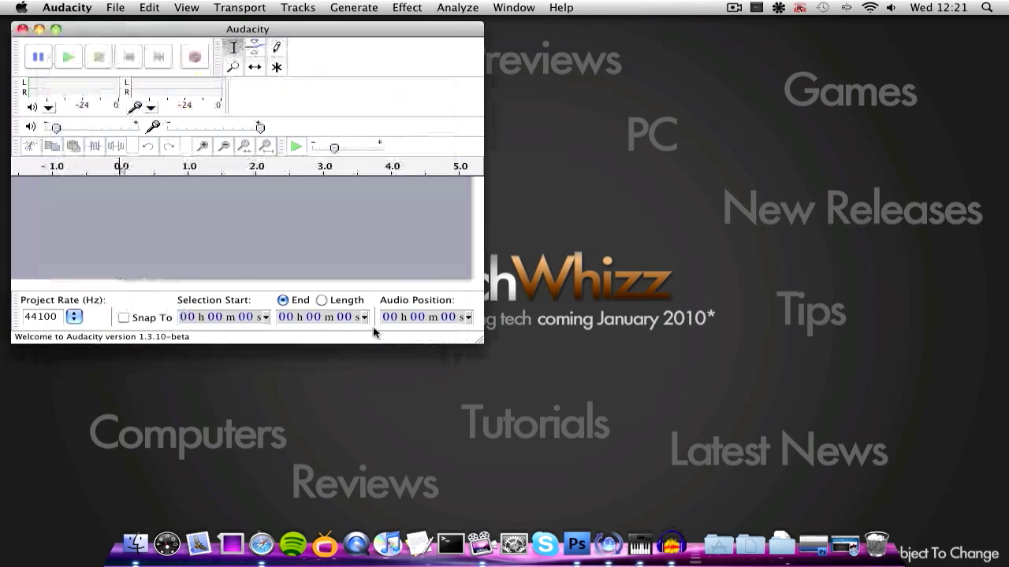
# In Audacity Preferences, keep playback on Built-in Output and record from Soundflower (16ch)
pyautogui.click(79, 8)
pyautogui.click(87, 44)
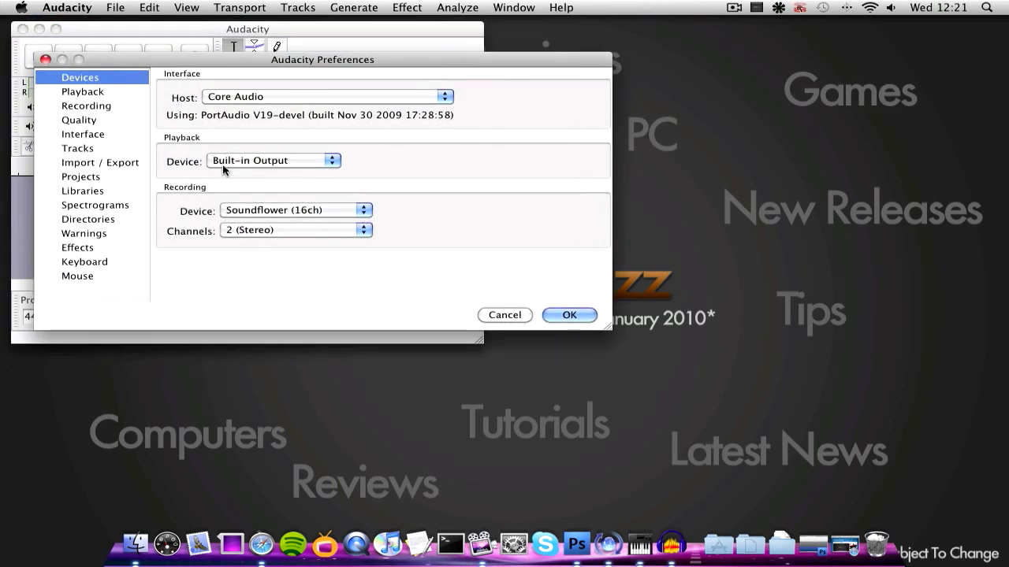
pyautogui.click(253, 162)
pyautogui.click(267, 160)
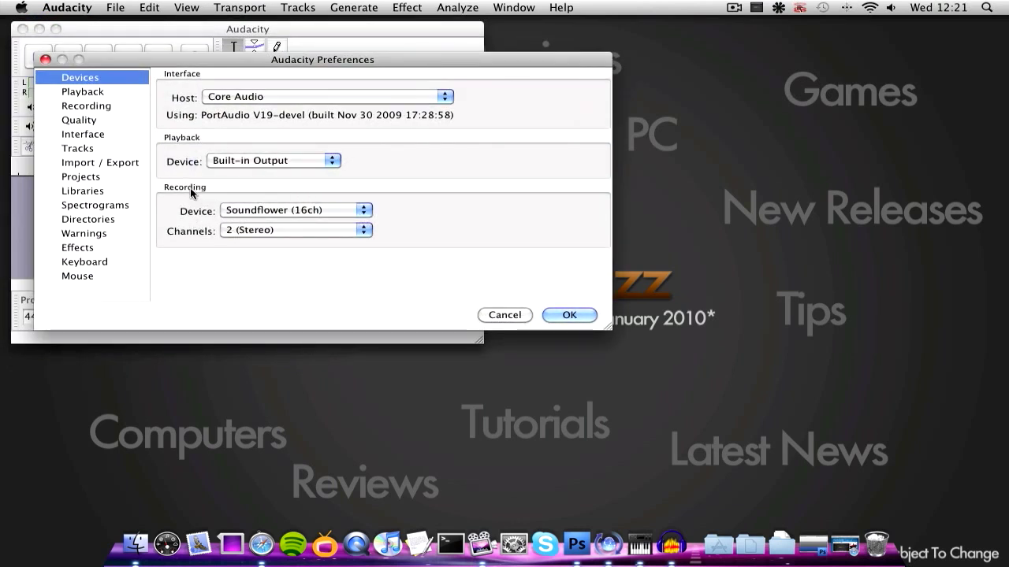
pyautogui.click(295, 209)
pyautogui.click(297, 210)
pyautogui.click(563, 316)
# Set the Mac's Sound output to Soundflower (16ch) in System Preferences, then bring Safari forward
pyautogui.click(12, 8)
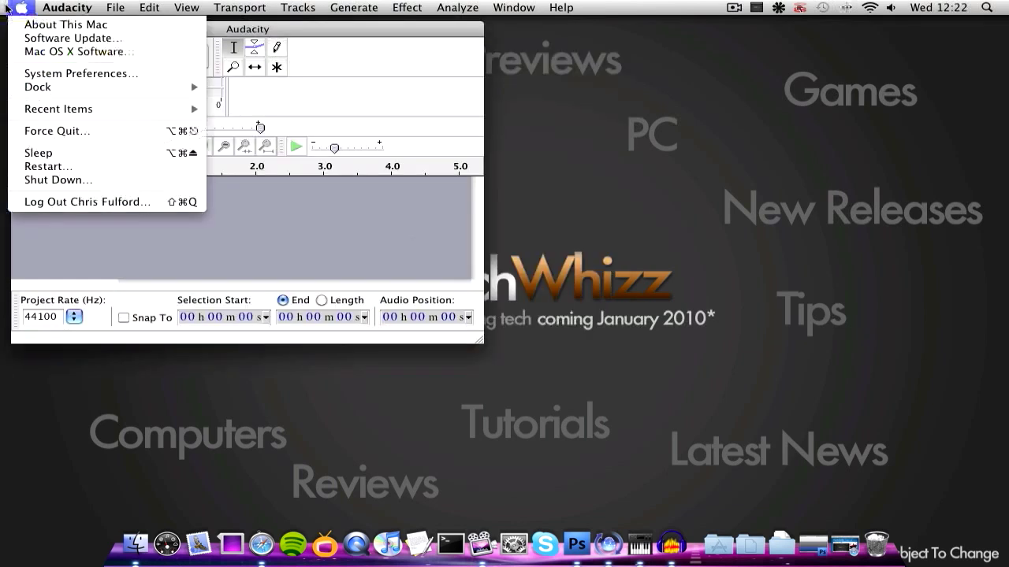
pyautogui.click(83, 74)
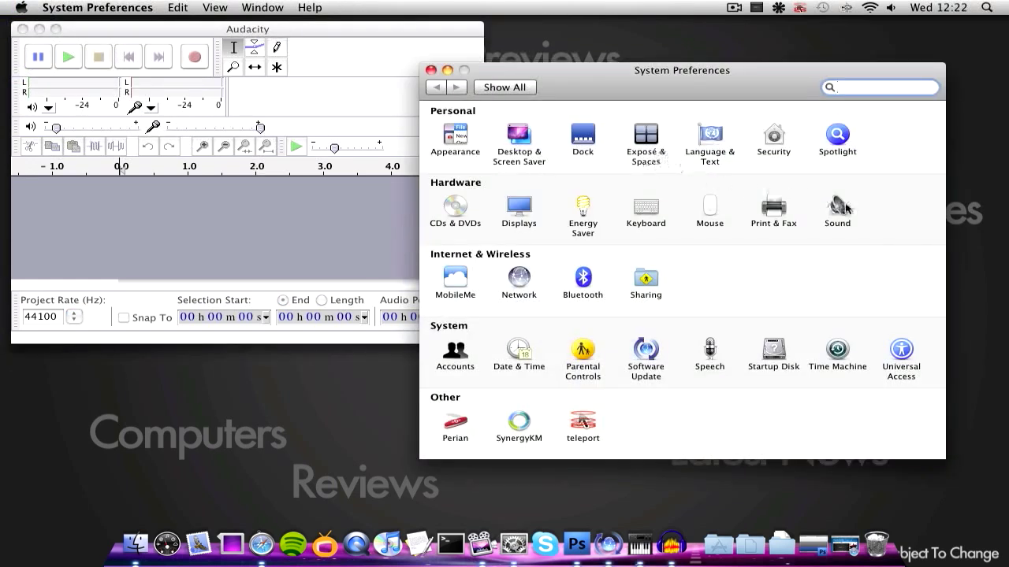
pyautogui.click(840, 206)
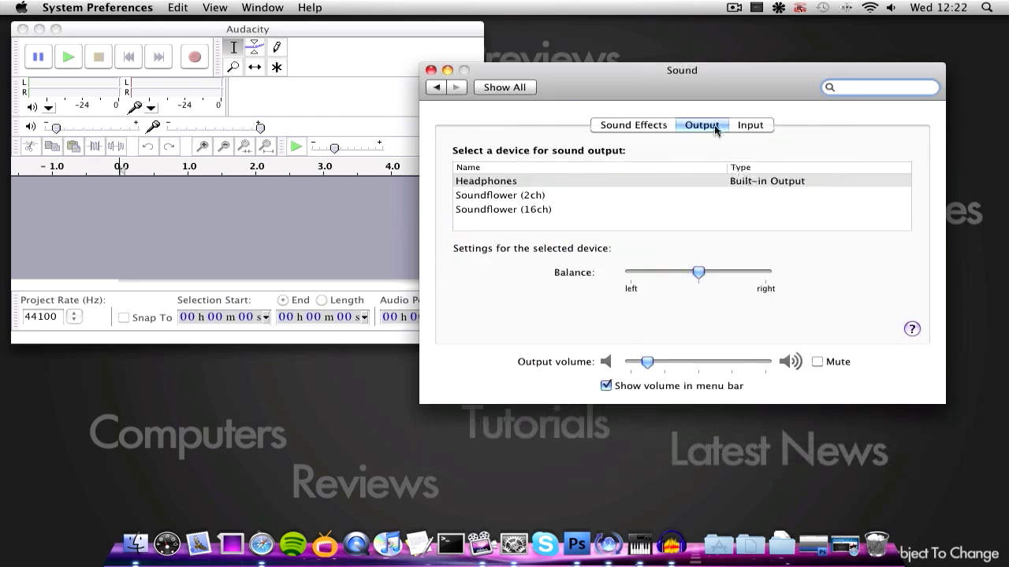
pyautogui.click(505, 212)
pyautogui.click(373, 28)
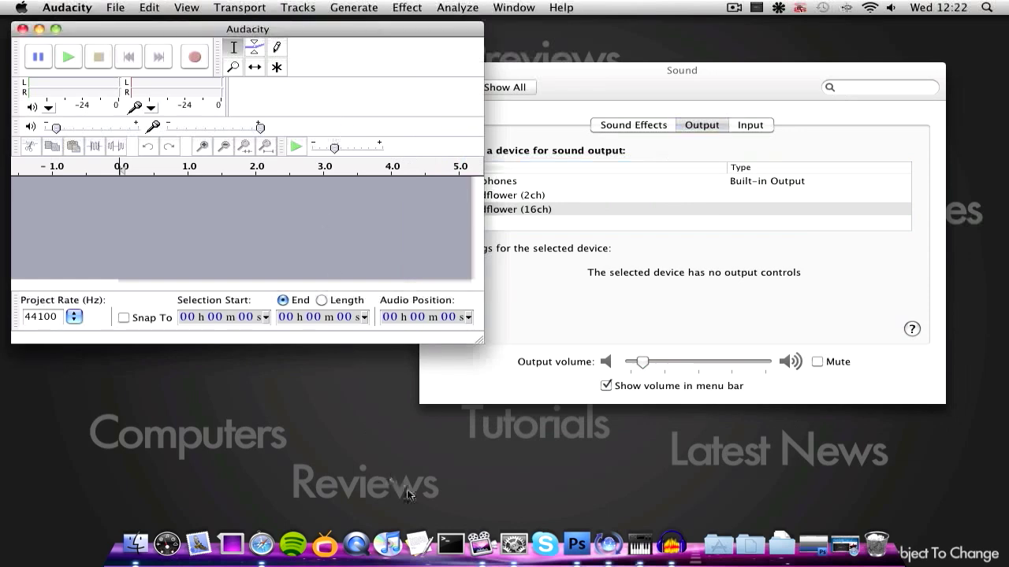
pyautogui.click(260, 544)
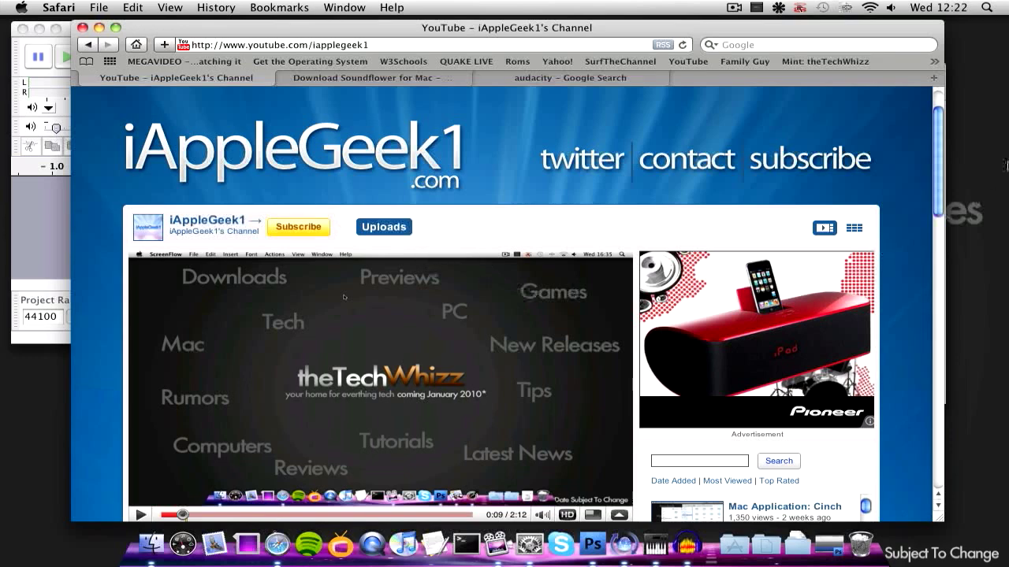
# Restart the YouTube video from 0:00 and start recording its audio in Audacity
pyautogui.moveTo(943, 190); pyautogui.dragTo(935, 208)
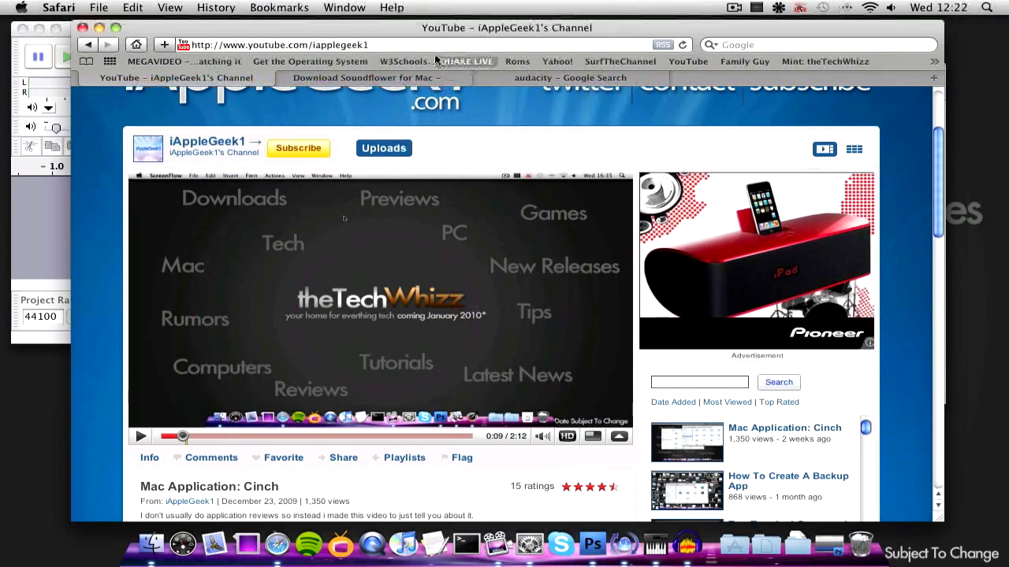
pyautogui.moveTo(462, 28); pyautogui.dragTo(658, 32)
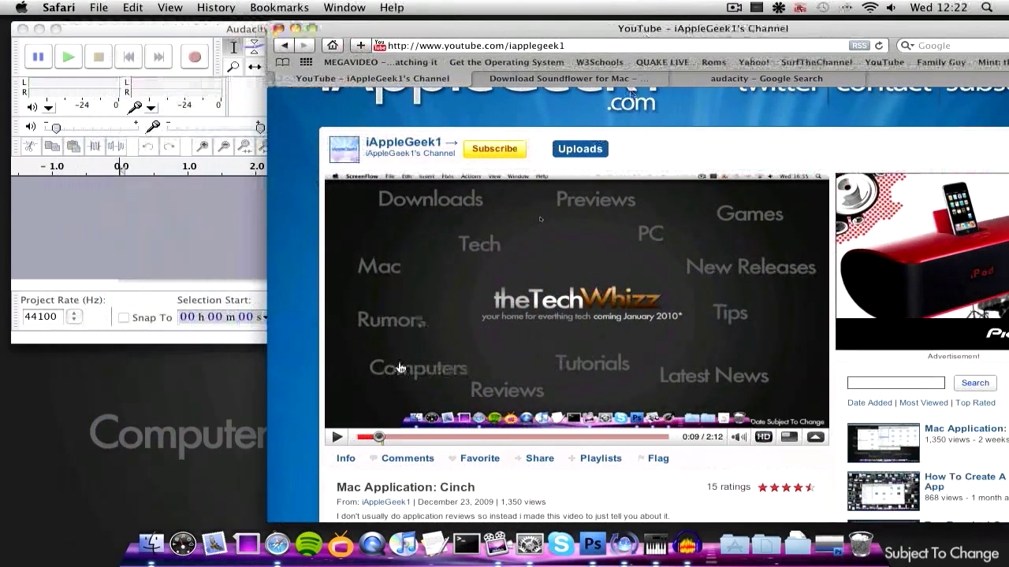
pyautogui.click(348, 438)
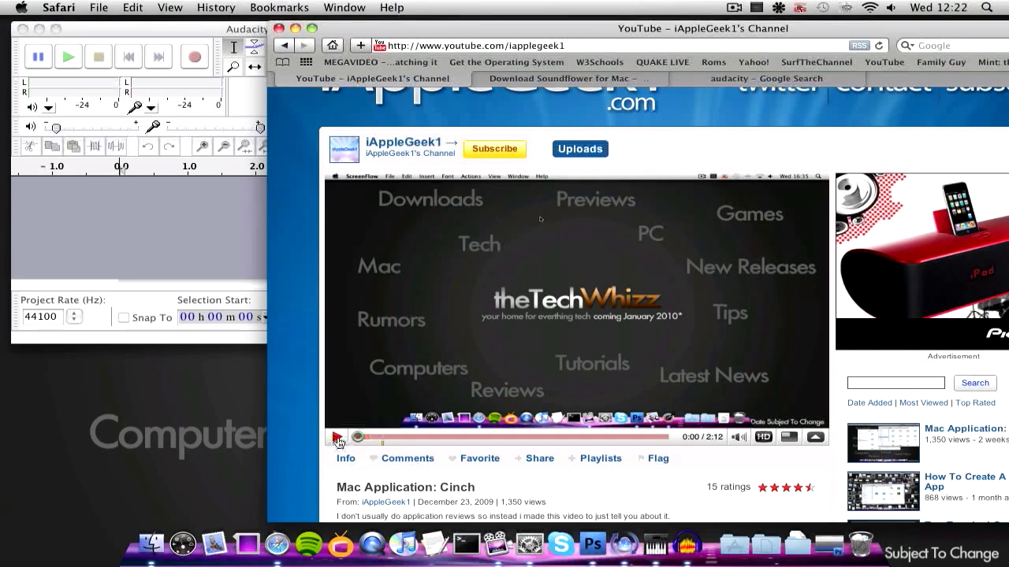
pyautogui.click(337, 438)
pyautogui.click(260, 252)
pyautogui.click(183, 63)
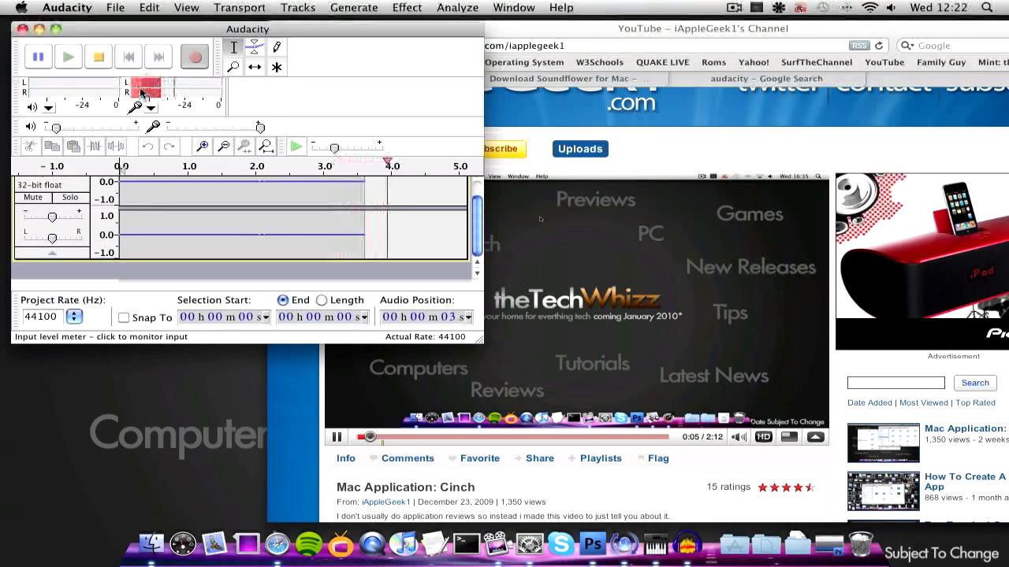
# Stop the Audacity recording, pause the YouTube video and minimize Safari
pyautogui.click(101, 62)
pyautogui.click(721, 182)
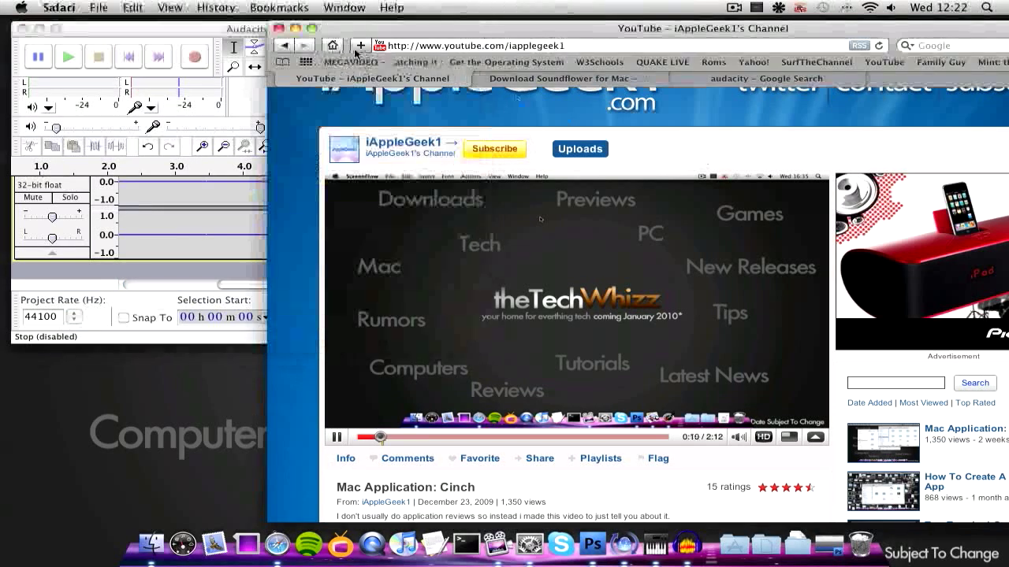
pyautogui.click(294, 29)
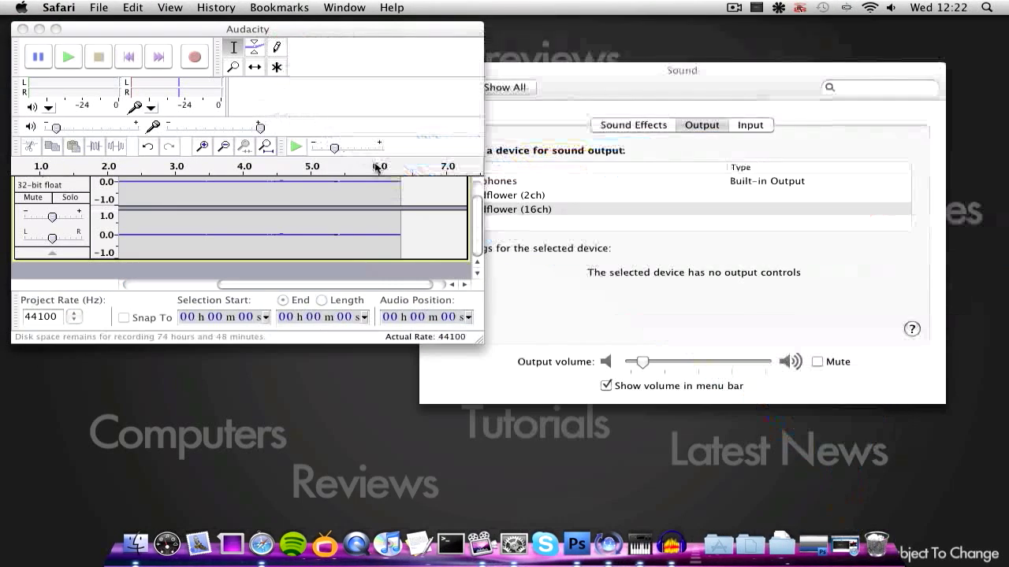
pyautogui.click(840, 545)
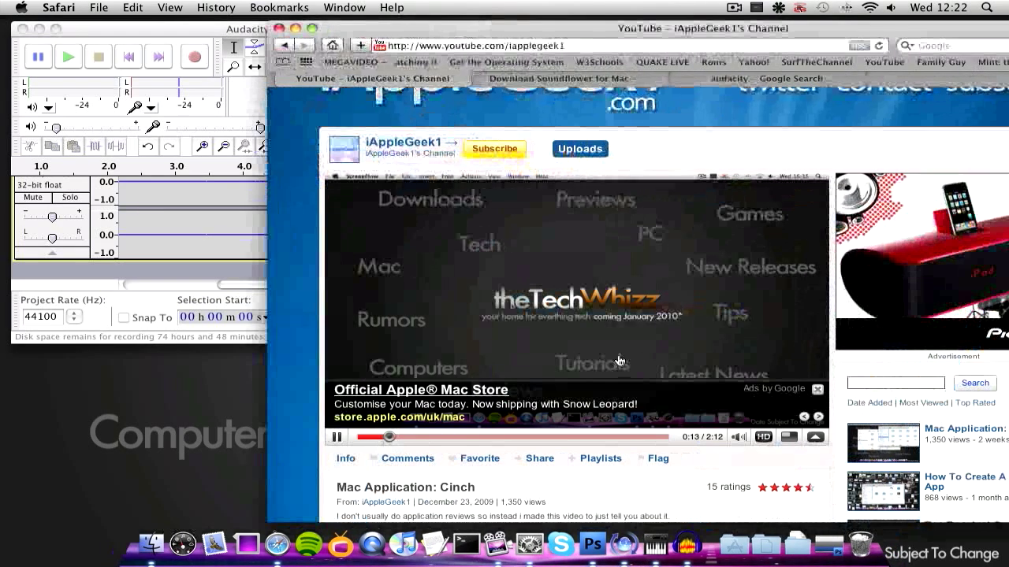
pyautogui.click(337, 438)
pyautogui.press('super+m')
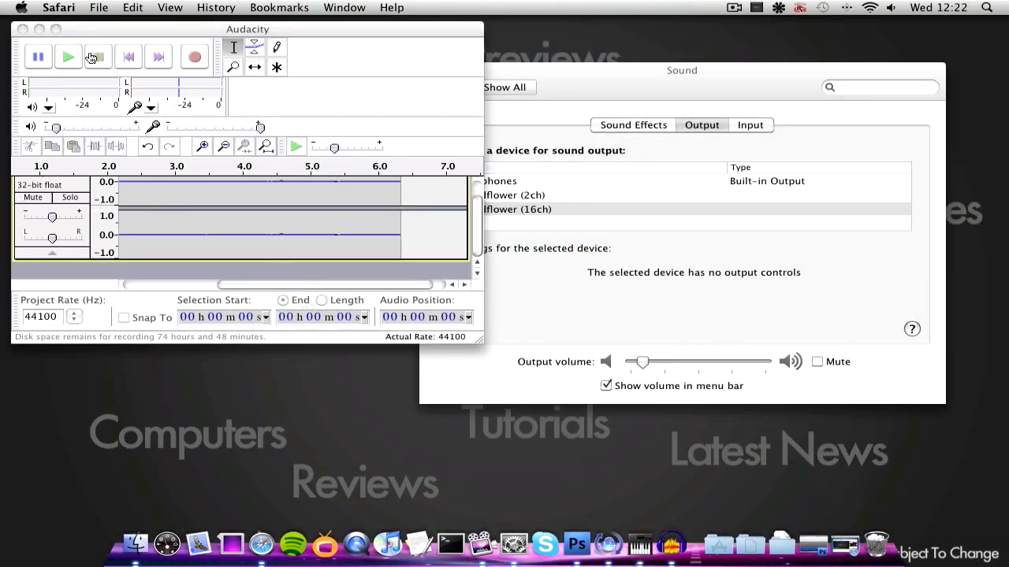
# Play back the recorded clip while adjusting the system volume, then stop playback
pyautogui.click(71, 61)
pyautogui.click(71, 62)
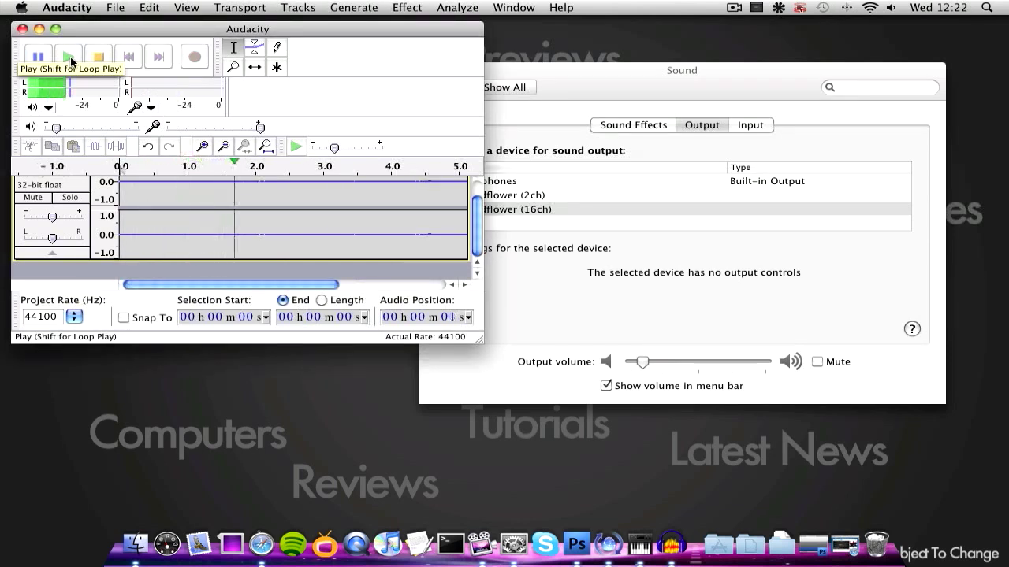
pyautogui.press('XF86AudioRaiseVolume')
pyautogui.press('XF86AudioRaiseVolume')
pyautogui.press('XF86AudioRaiseVolume')
pyautogui.press('XF86AudioRaiseVolume')
pyautogui.press('XF86AudioRaiseVolume')
pyautogui.press('XF86AudioRaiseVolume')
pyautogui.press('XF86AudioRaiseVolume')
pyautogui.press('XF86AudioRaiseVolume')
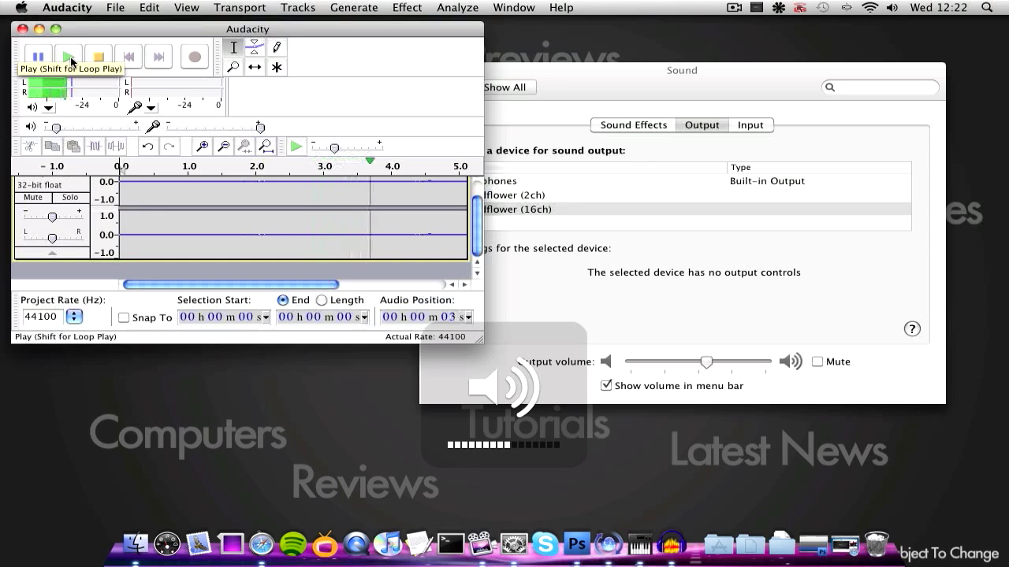
pyautogui.press('XF86AudioLowerVolume')
pyautogui.press('XF86AudioLowerVolume')
pyautogui.press('XF86AudioLowerVolume')
pyautogui.press('XF86AudioLowerVolume')
pyautogui.press('XF86AudioLowerVolume')
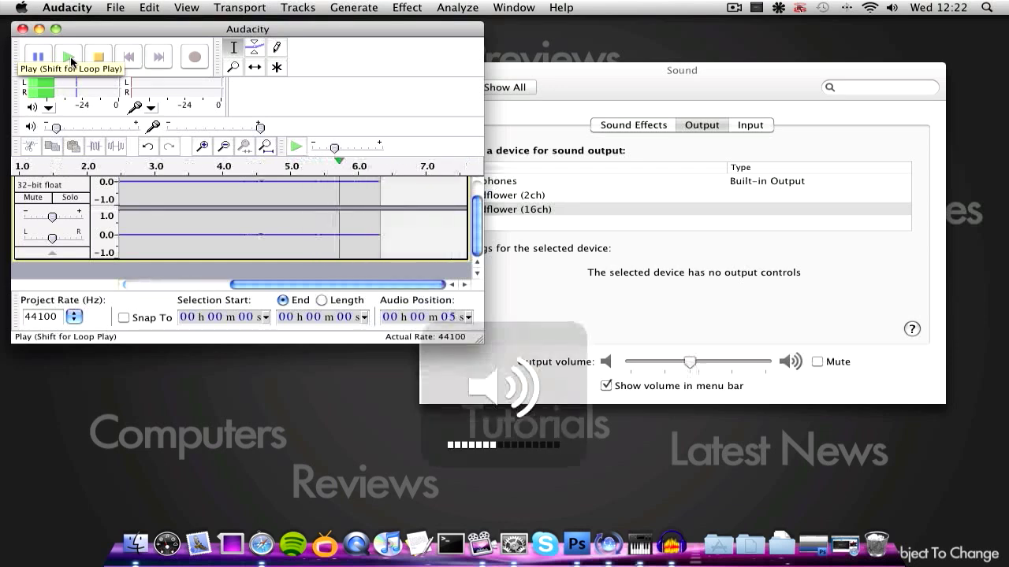
pyautogui.press('XF86AudioLowerVolume')
pyautogui.press('XF86AudioLowerVolume')
pyautogui.press('XF86AudioLowerVolume')
pyautogui.click(89, 64)
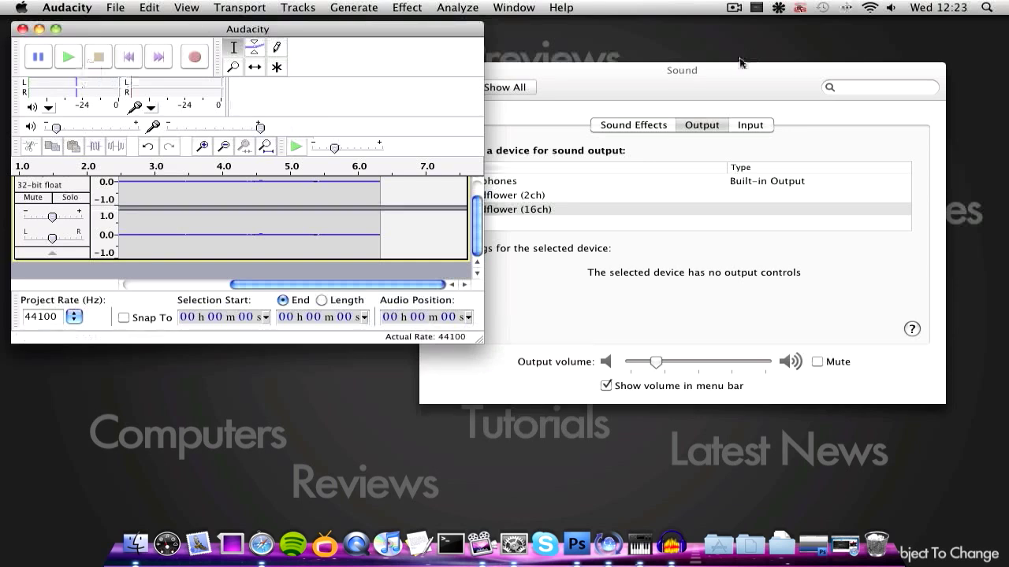
# Switch the Sound output to Headphones and play the recording in Audacity
pyautogui.click(659, 96)
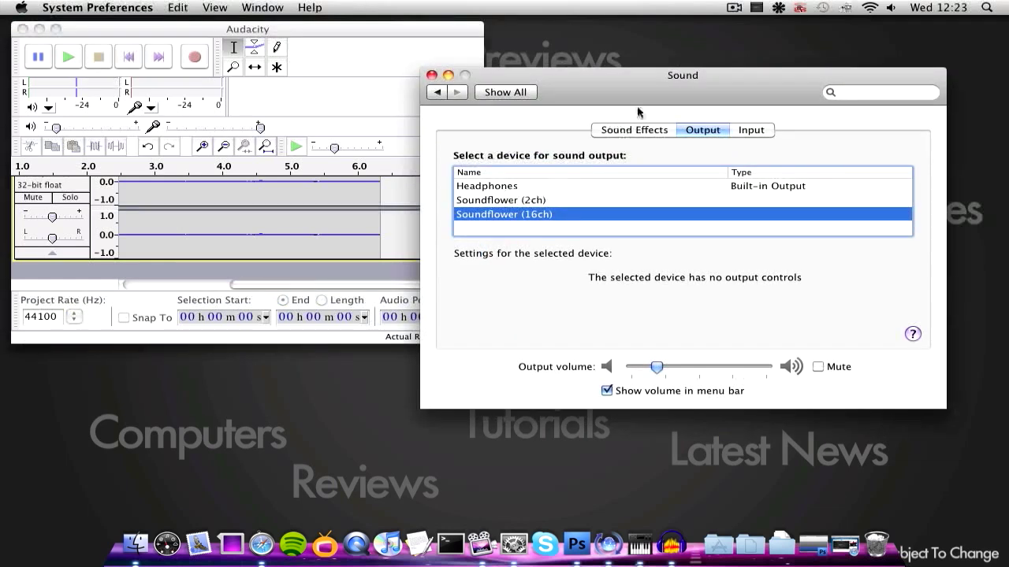
pyautogui.moveTo(645, 87); pyautogui.dragTo(632, 130)
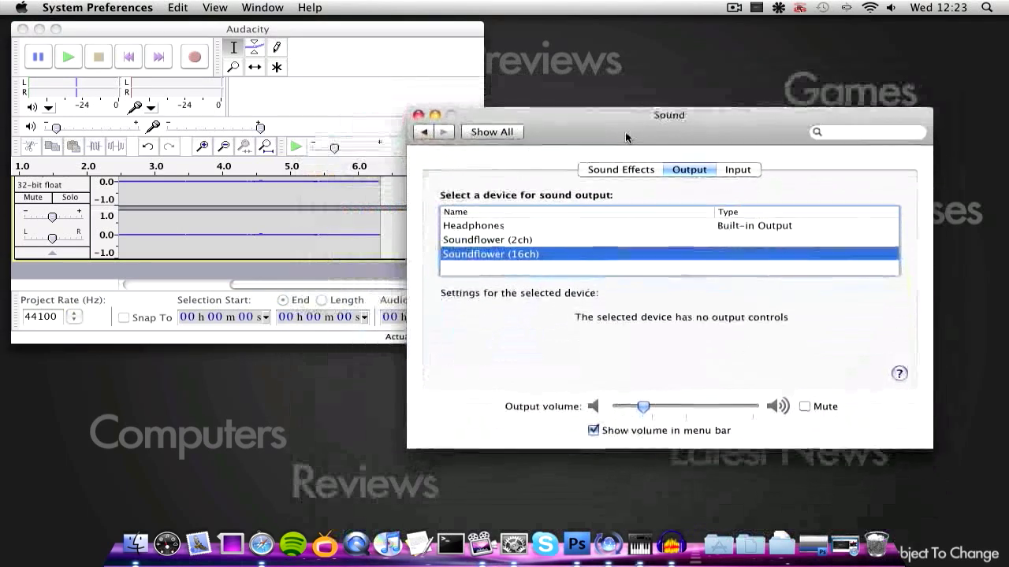
pyautogui.click(494, 228)
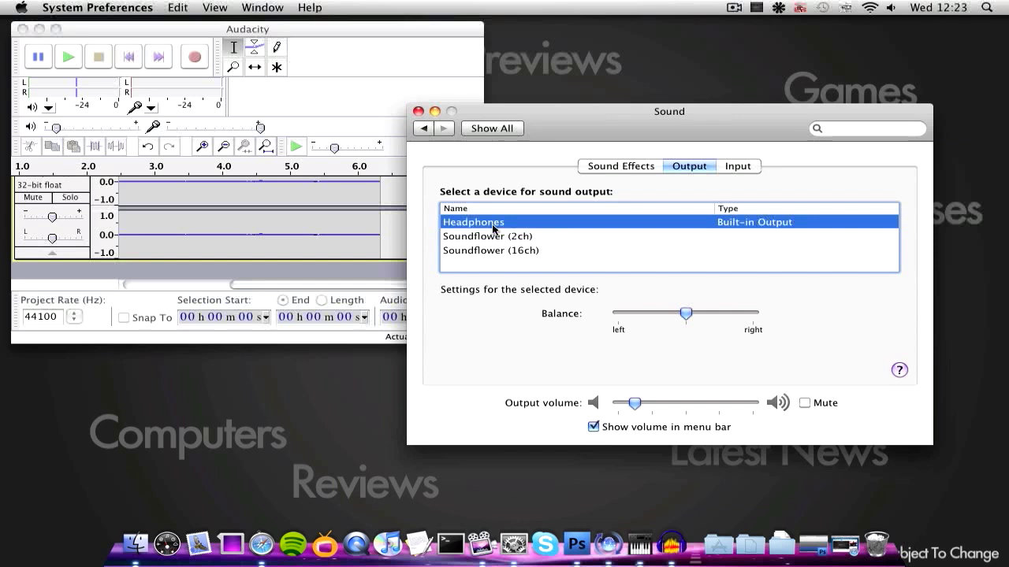
pyautogui.click(68, 57)
pyautogui.click(68, 57)
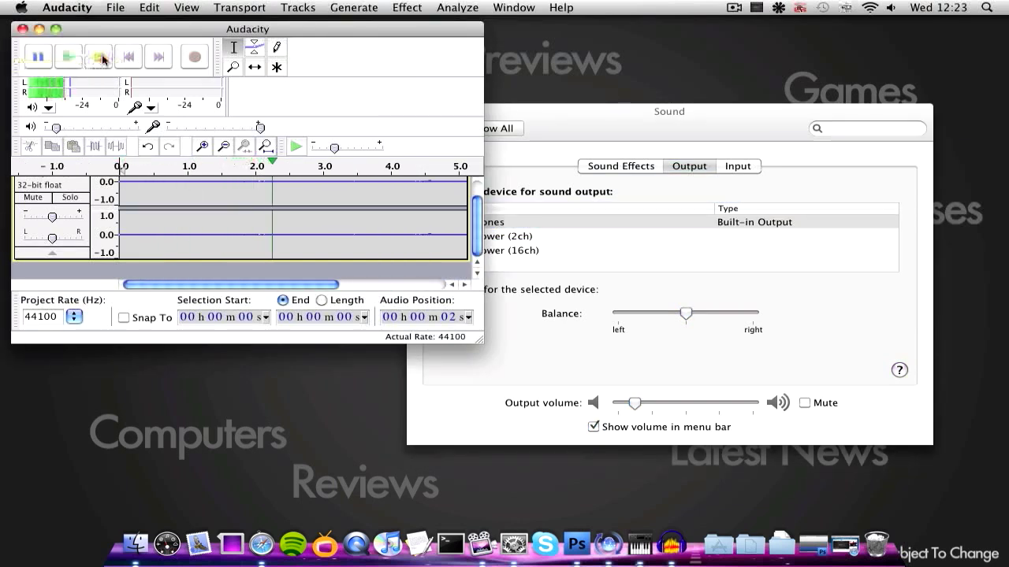
# Stop playback and set up an MP3 export to the Desktop named 'mylovelyamazingvoice'
pyautogui.click(98, 57)
pyautogui.click(120, 11)
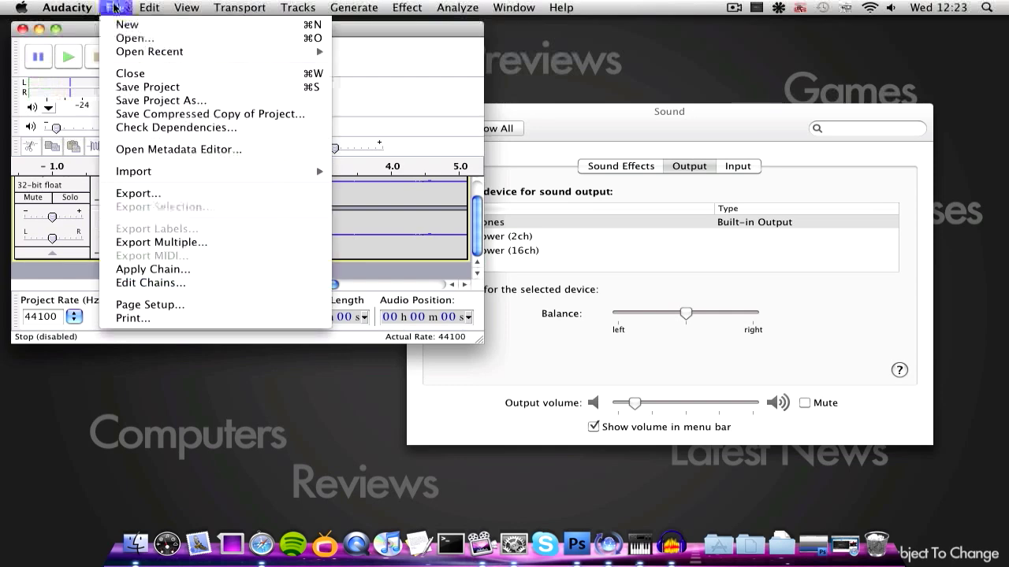
pyautogui.click(217, 195)
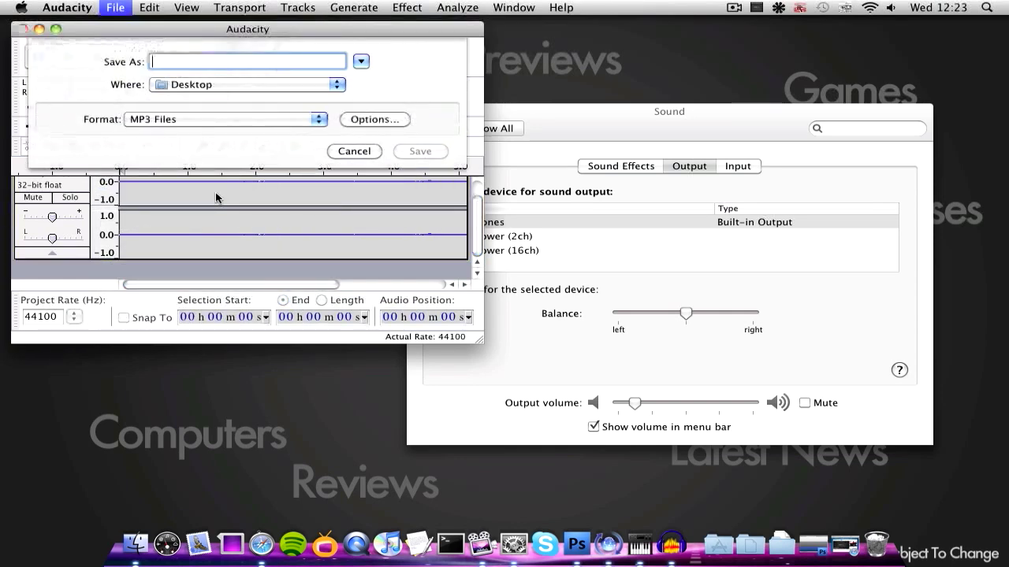
pyautogui.write('mylovel')
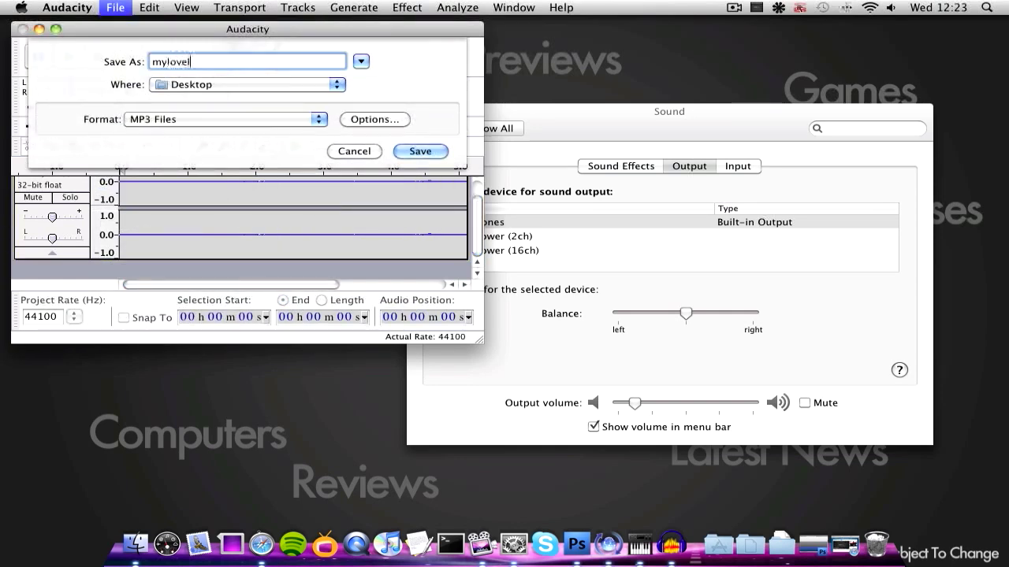
pyautogui.write('yaamazingvoice')
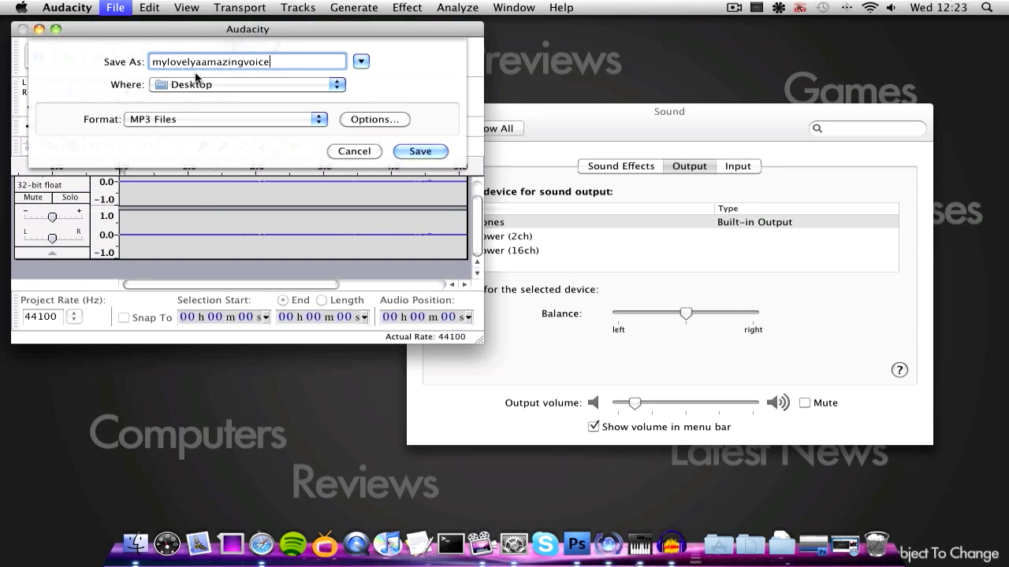
pyautogui.click(201, 119)
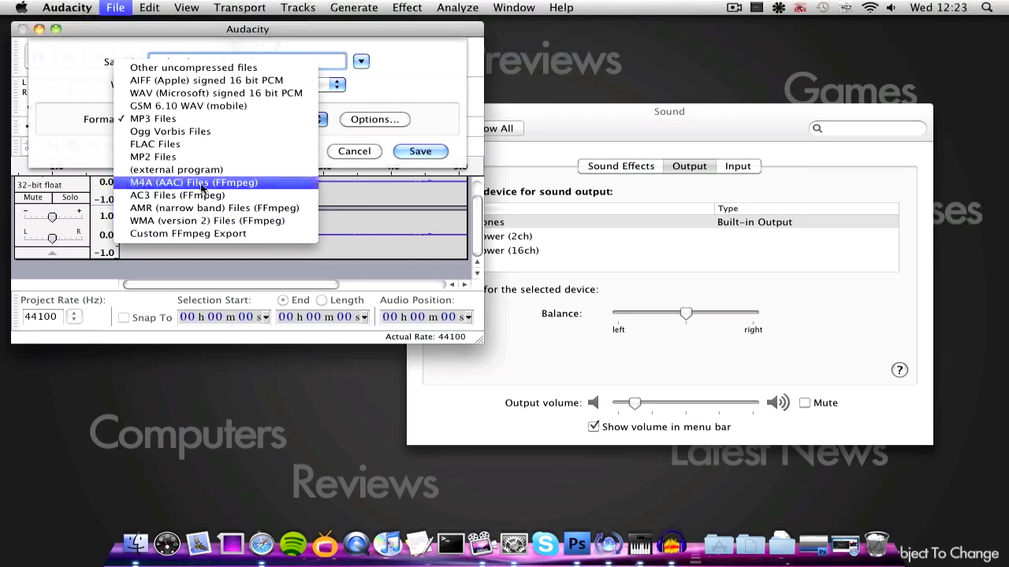
pyautogui.click(352, 138)
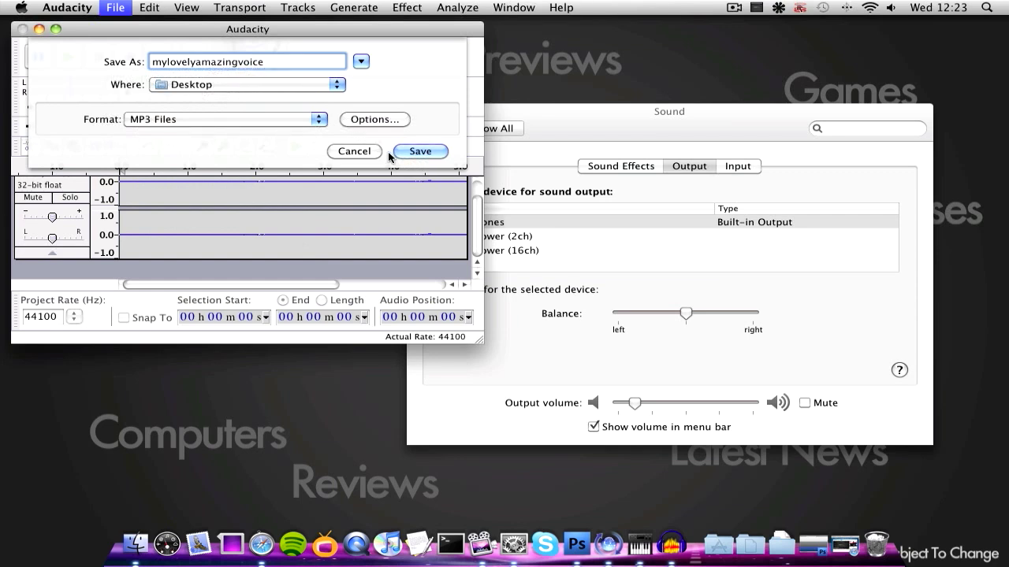
pyautogui.click(504, 288)
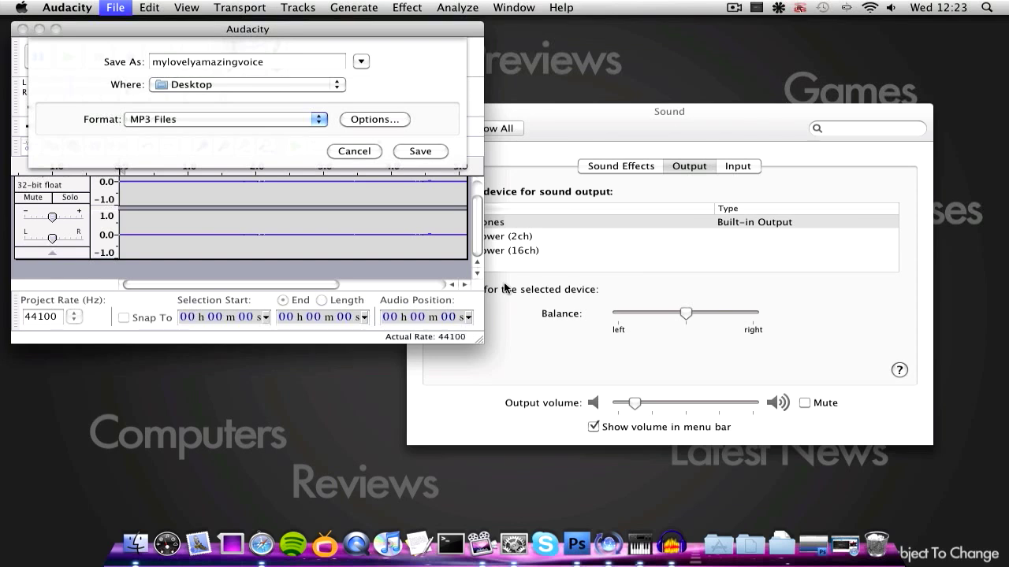